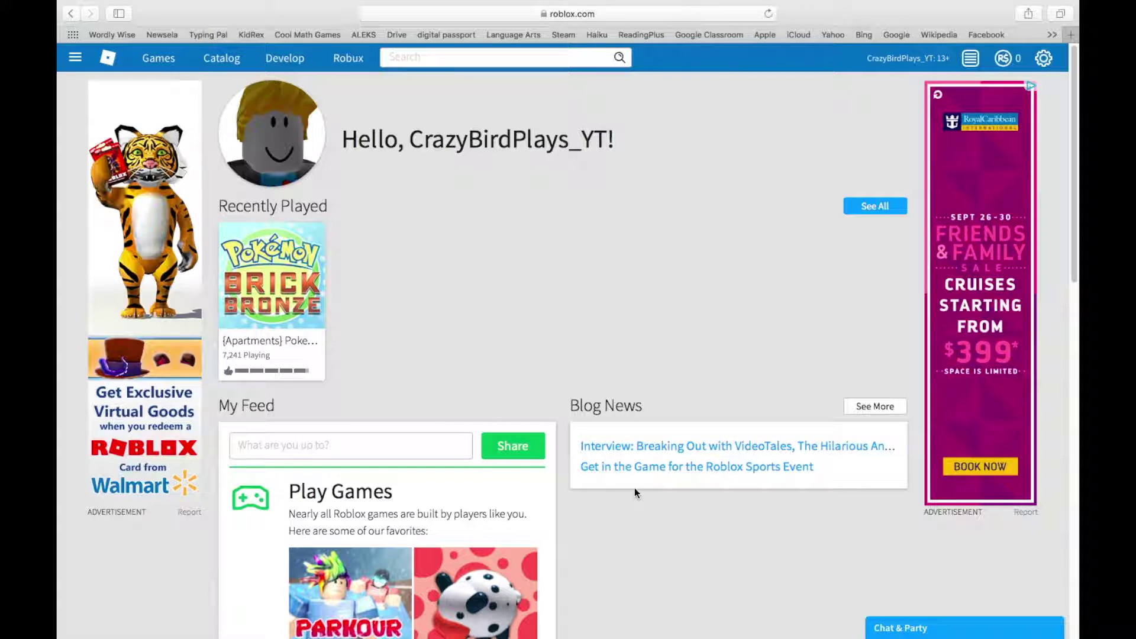
Step: Dismiss the accidental right-click browser menu on the Pokemon Brick Bronze game page
{"action": "right_click", "coordinate": [406, 186]}
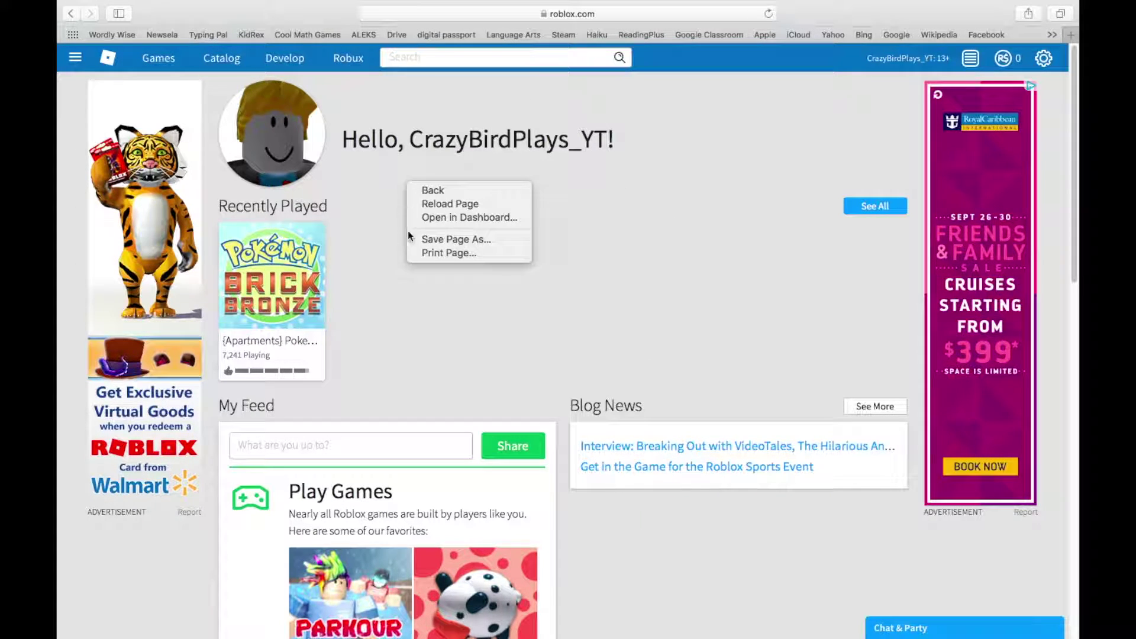
{"action": "left_click", "coordinate": [382, 220]}
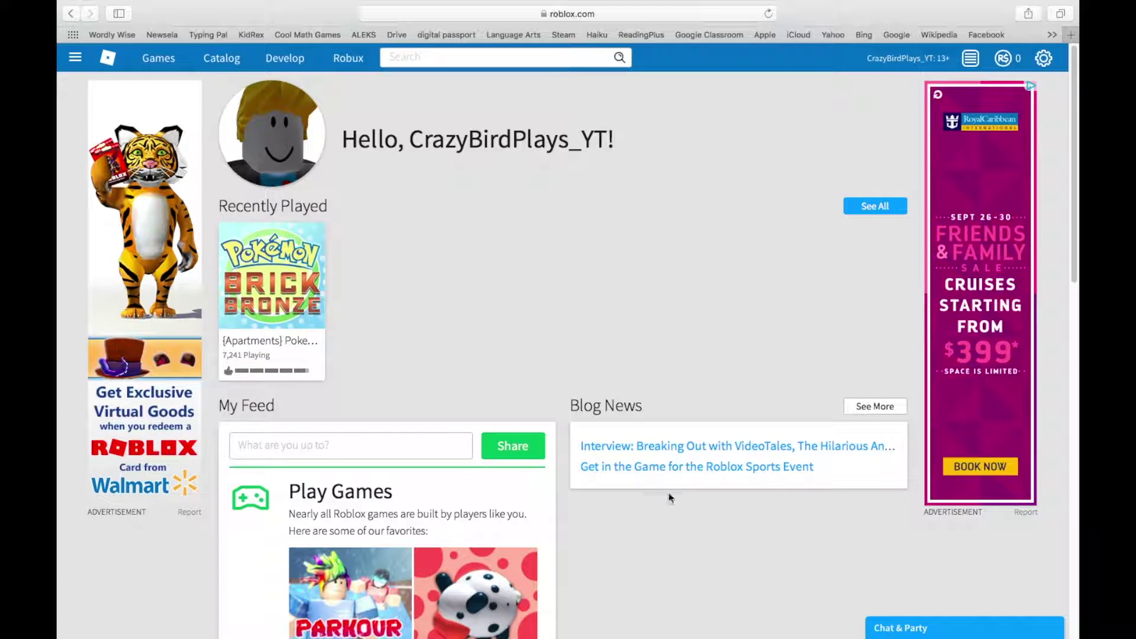
{"action": "scroll", "coordinate": [670, 497], "scroll_direction": "down", "scroll_amount": 10}
{"action": "scroll", "coordinate": [662, 500], "scroll_direction": "down", "scroll_amount": 5}
{"action": "scroll", "coordinate": [764, 338], "scroll_direction": "up", "scroll_amount": 15}
{"action": "scroll", "coordinate": [573, 197], "scroll_direction": "down", "scroll_amount": 10}
{"action": "scroll", "coordinate": [574, 198], "scroll_direction": "up", "scroll_amount": 10}
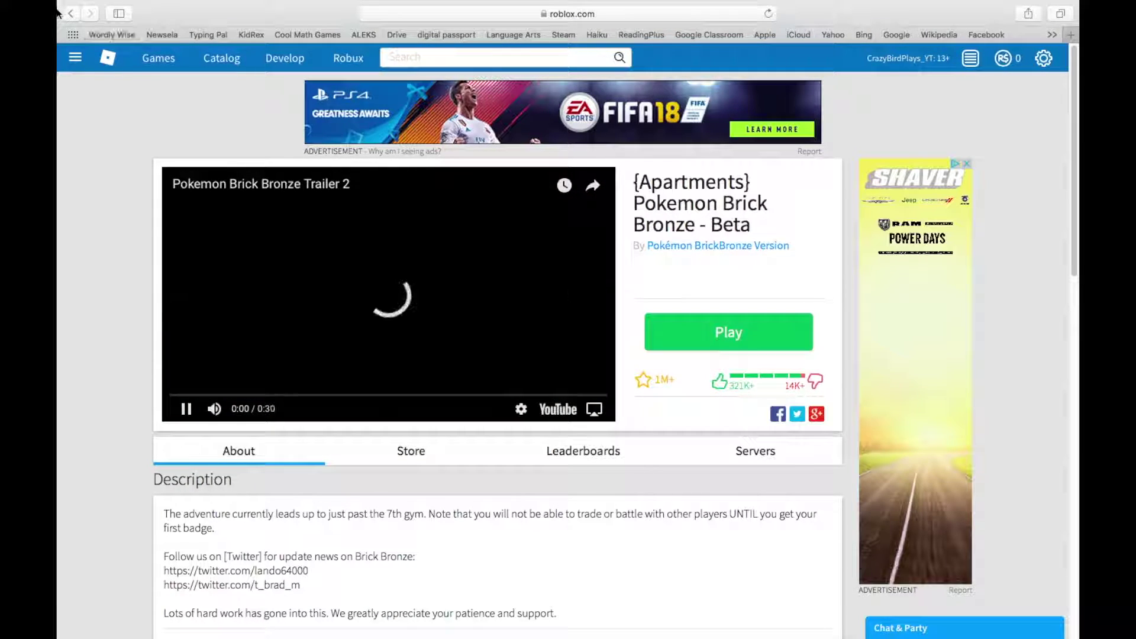
Step: Open the Friends page and check its Following, Followers and Requests tabs
{"action": "left_click", "coordinate": [76, 59]}
{"action": "left_click", "coordinate": [102, 196]}
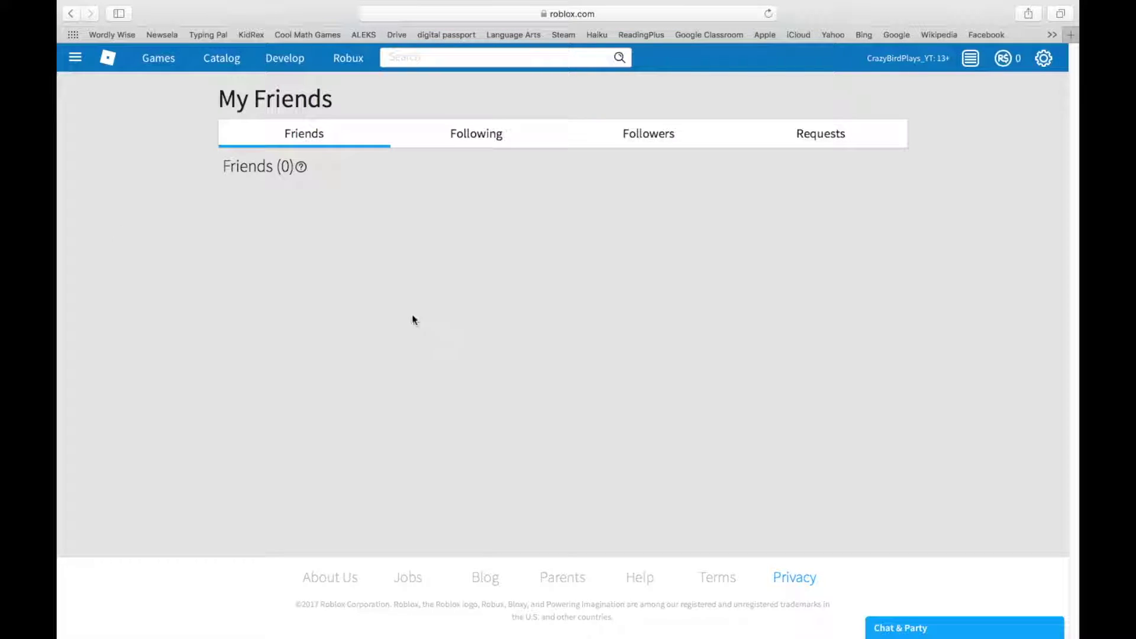
{"action": "left_click", "coordinate": [476, 138]}
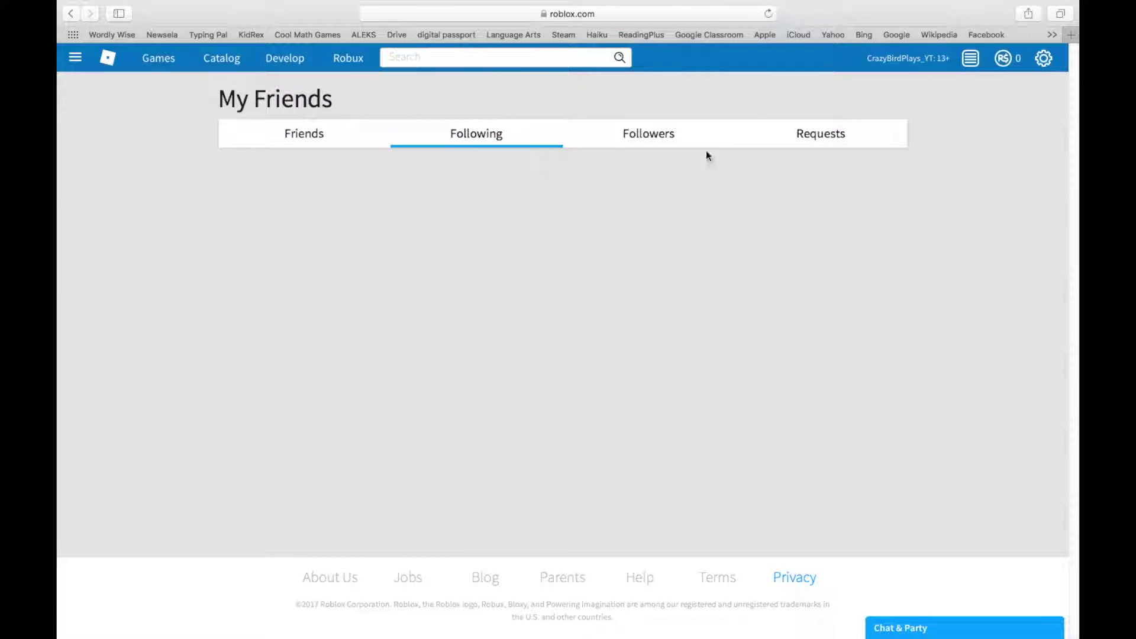
{"action": "left_click", "coordinate": [706, 146]}
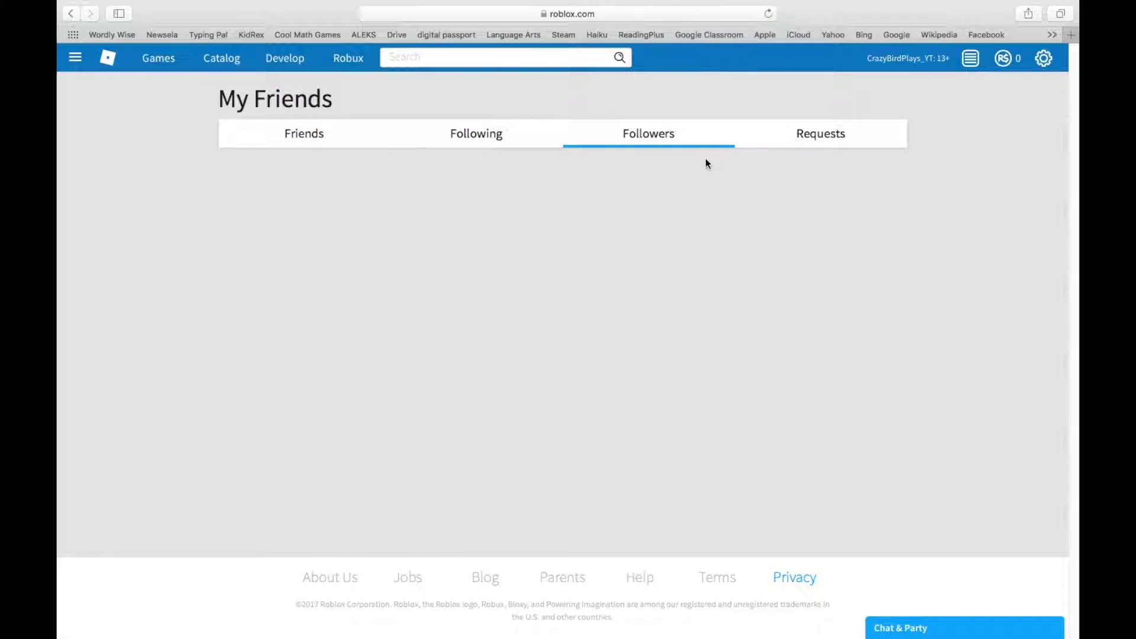
{"action": "left_click", "coordinate": [856, 142]}
Step: Read the ROBLOX news in the Messages inbox, then head to the Avatar page
{"action": "left_click", "coordinate": [74, 59]}
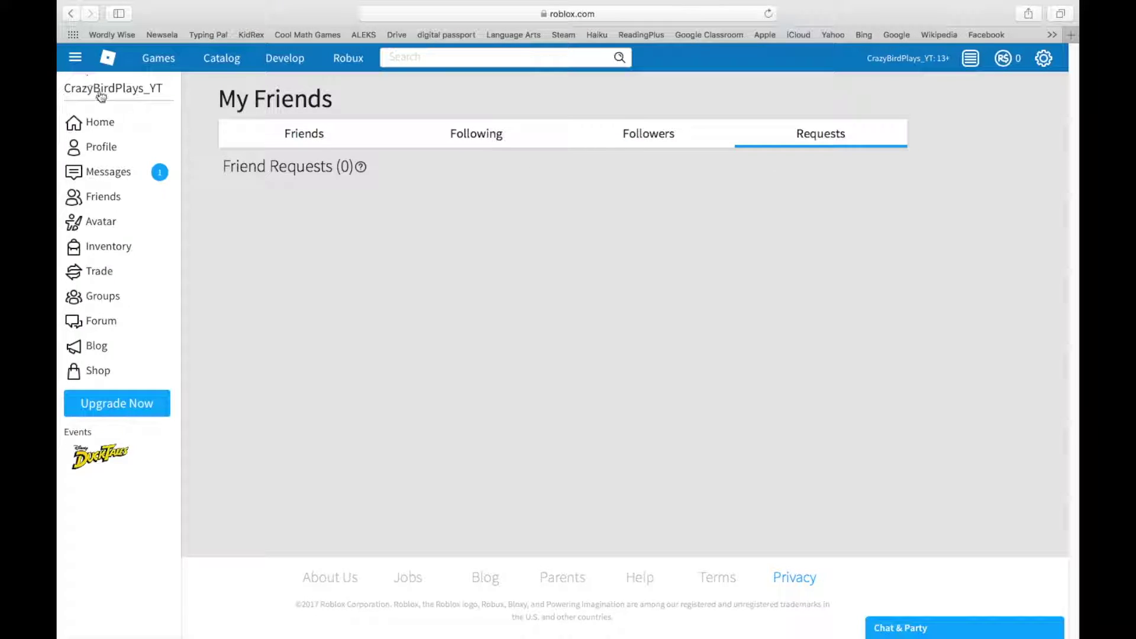
{"action": "left_click", "coordinate": [116, 172]}
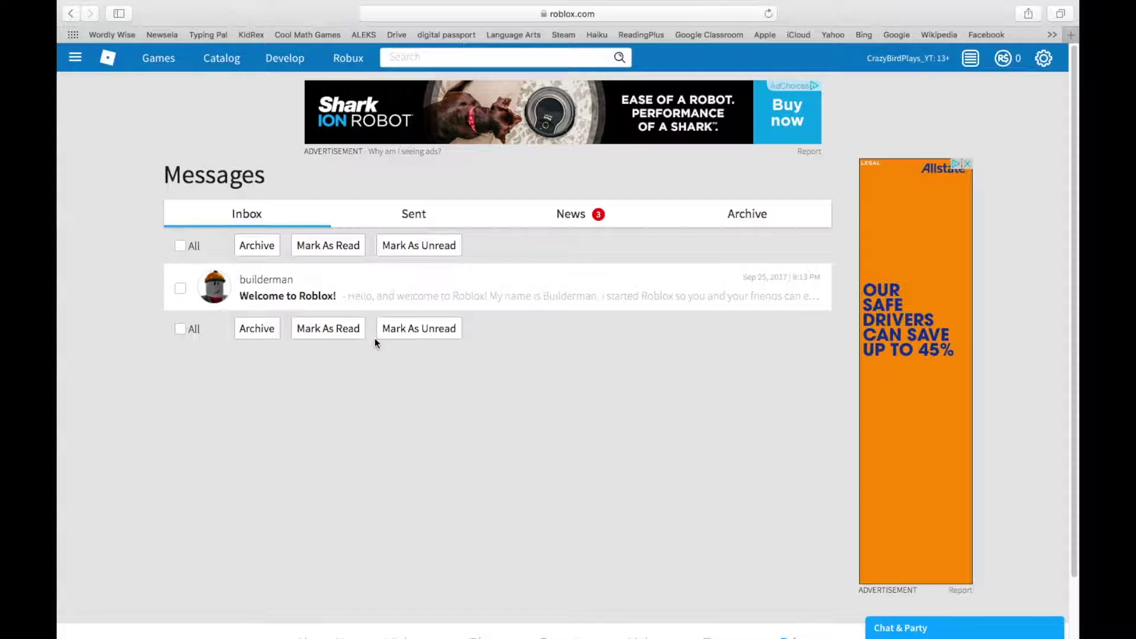
{"action": "left_click", "coordinate": [552, 221]}
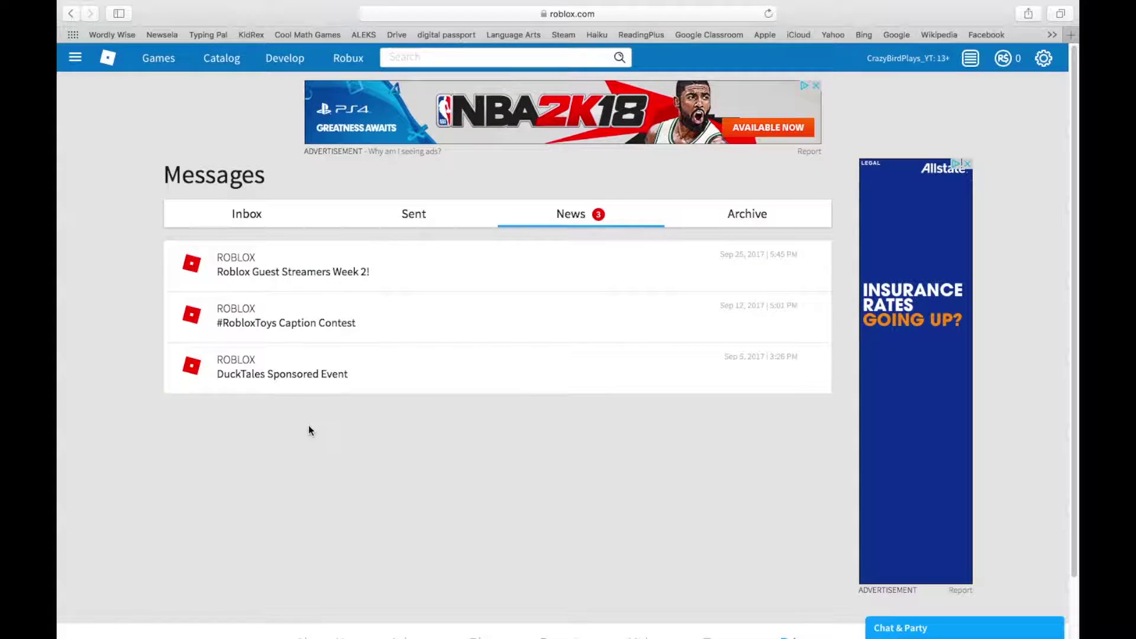
{"action": "left_click", "coordinate": [71, 55]}
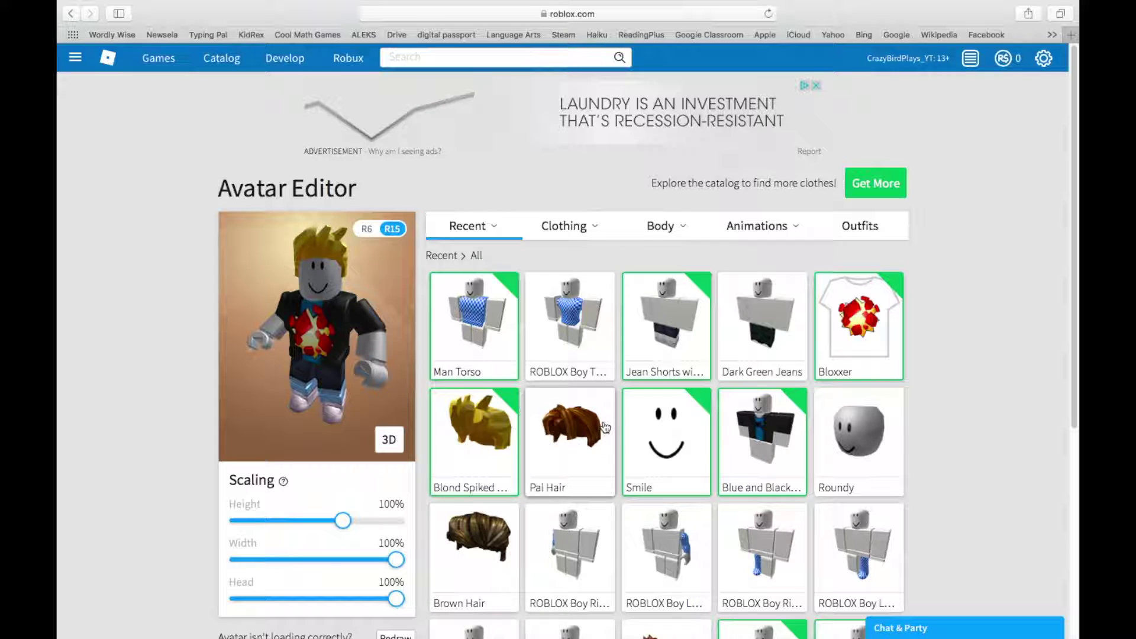
{"action": "scroll", "coordinate": [675, 440], "scroll_direction": "down", "scroll_amount": 1}
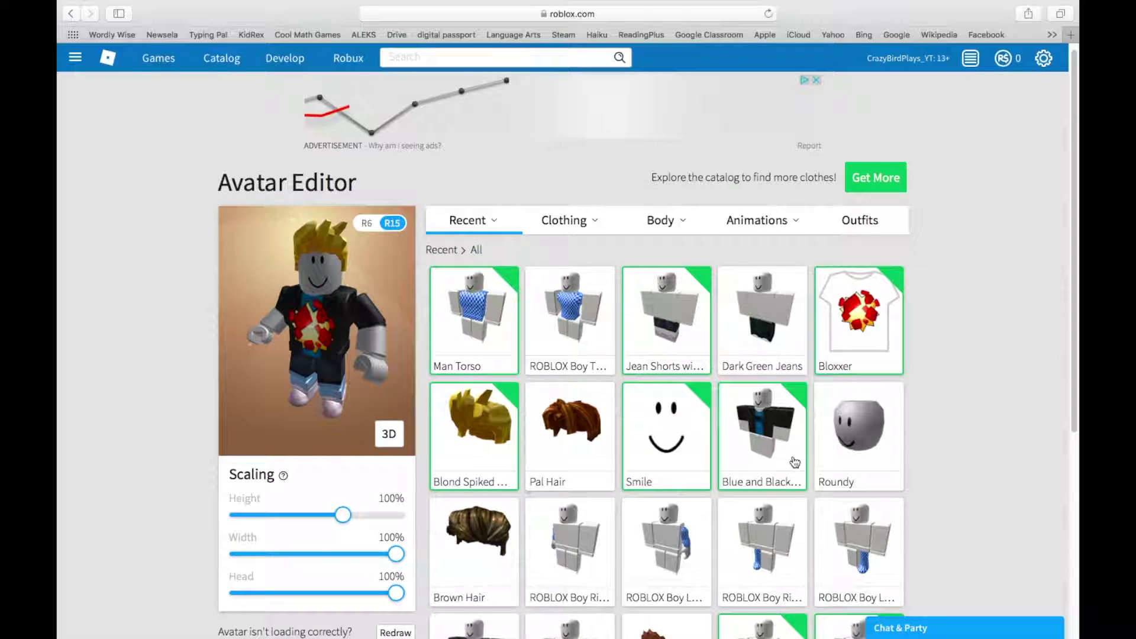
Step: Try on and remove the Roundy head, then switch to Dark Green Jeans
{"action": "left_click", "coordinate": [839, 448]}
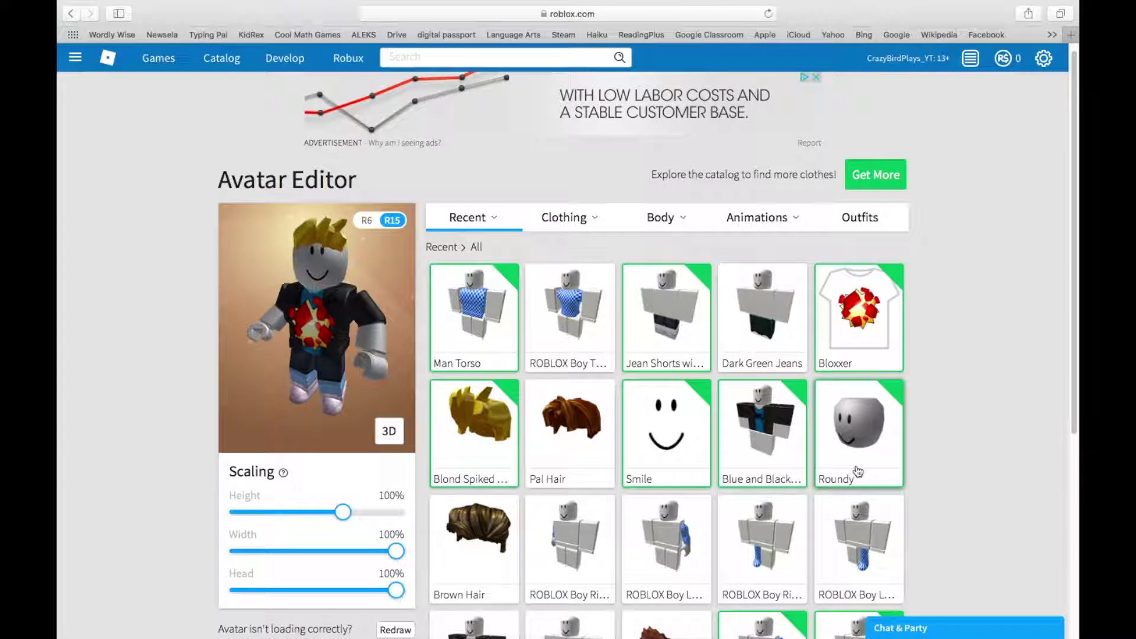
{"action": "left_click", "coordinate": [855, 469]}
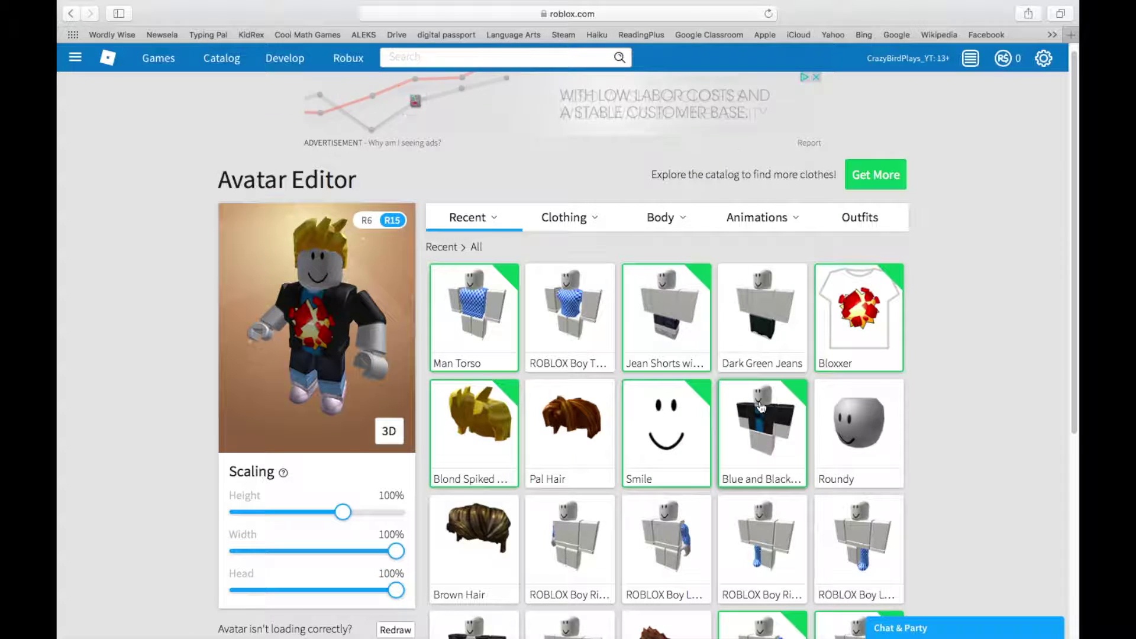
{"action": "scroll", "coordinate": [760, 408], "scroll_direction": "down", "scroll_amount": 1}
{"action": "left_click", "coordinate": [754, 329]}
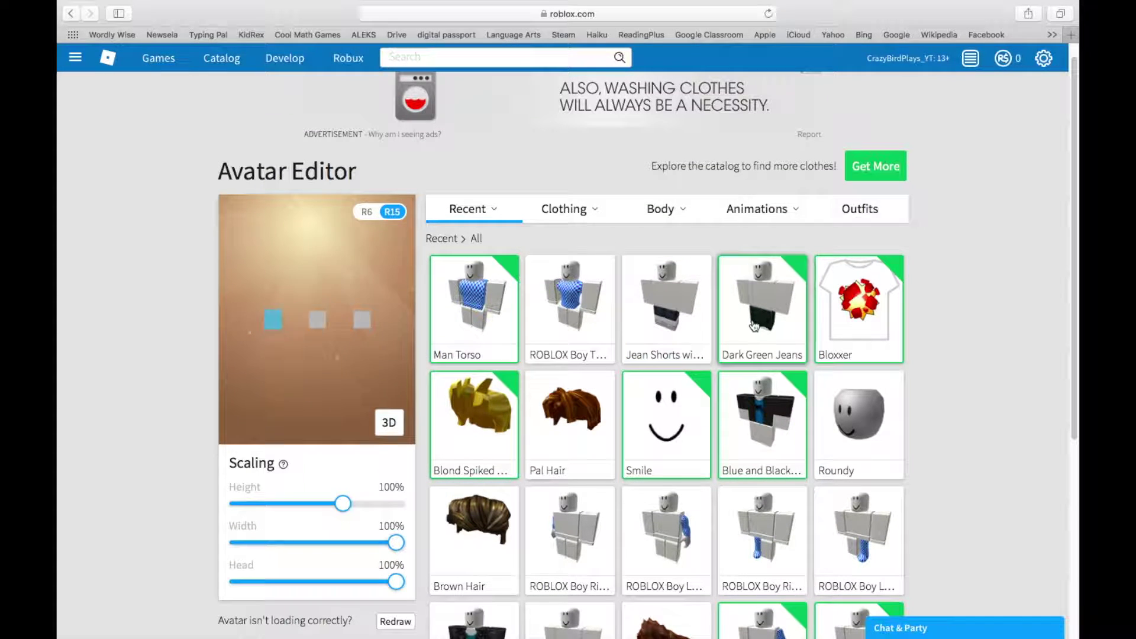
{"action": "scroll", "coordinate": [667, 415], "scroll_direction": "down", "scroll_amount": 2}
{"action": "scroll", "coordinate": [667, 415], "scroll_direction": "down", "scroll_amount": 2}
{"action": "right_click", "coordinate": [667, 408]}
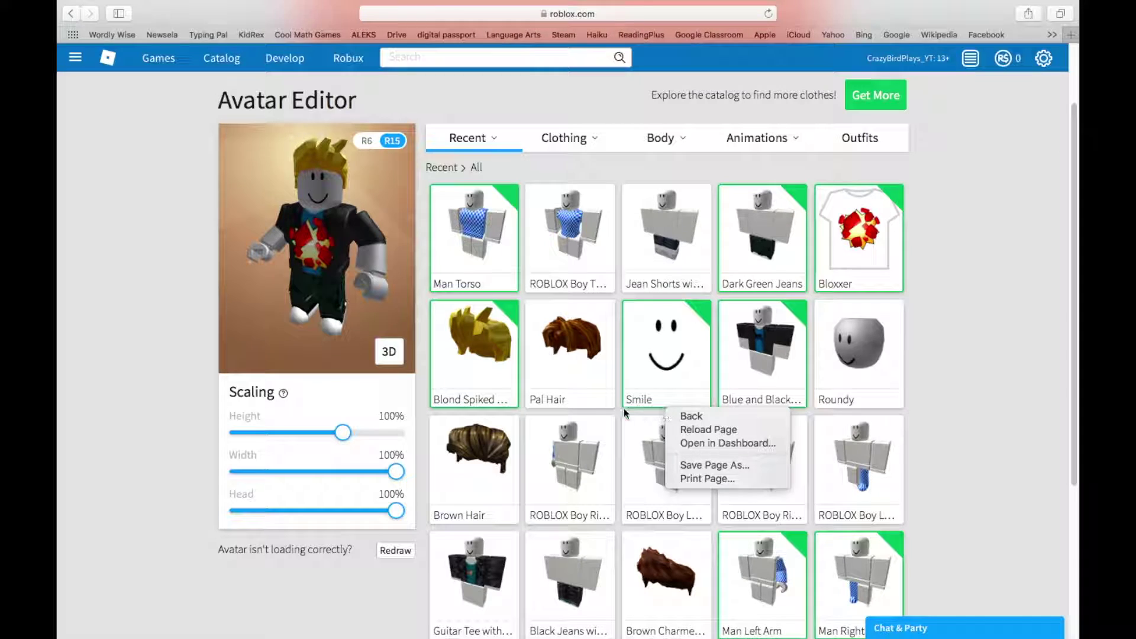
{"action": "left_click", "coordinate": [562, 425]}
{"action": "scroll", "coordinate": [562, 425], "scroll_direction": "down", "scroll_amount": 2}
{"action": "scroll", "coordinate": [568, 430], "scroll_direction": "down", "scroll_amount": 5}
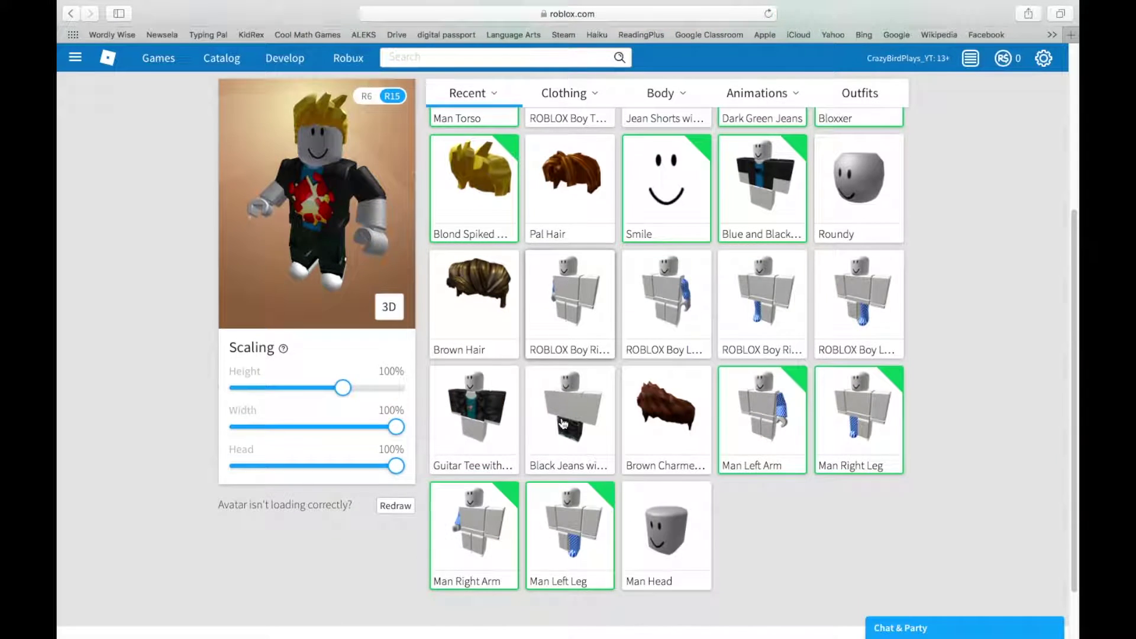
Step: Swap in the guitar tee, drop the Bloxxer shirt, and adjust height and width scaling
{"action": "left_click", "coordinate": [471, 436]}
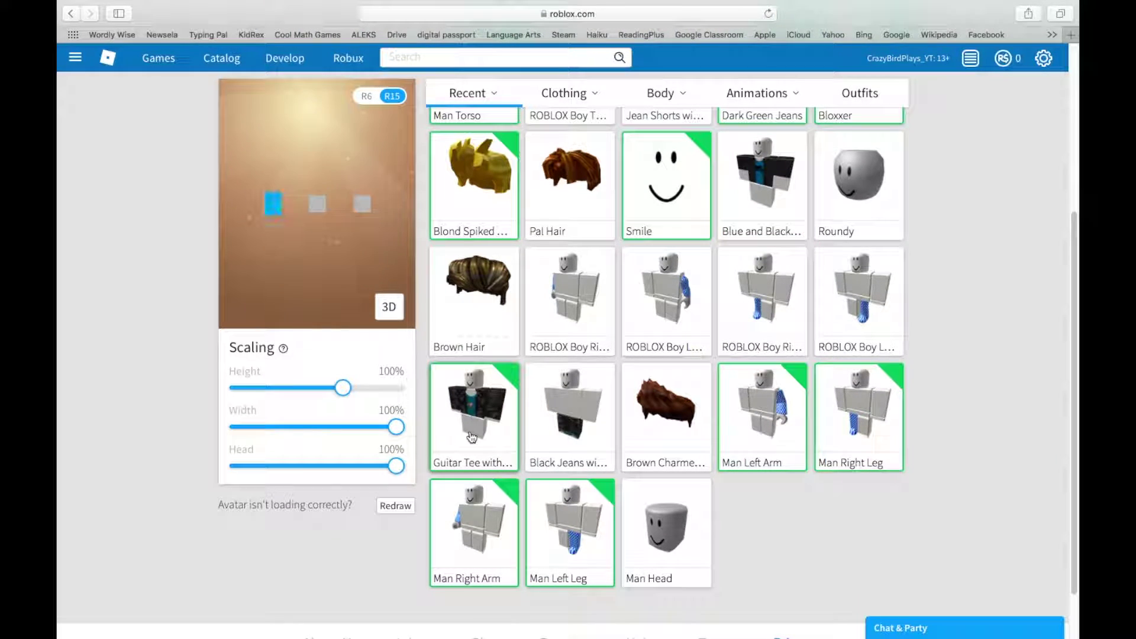
{"action": "scroll", "coordinate": [471, 437], "scroll_direction": "up", "scroll_amount": 5}
{"action": "left_click", "coordinate": [821, 391]}
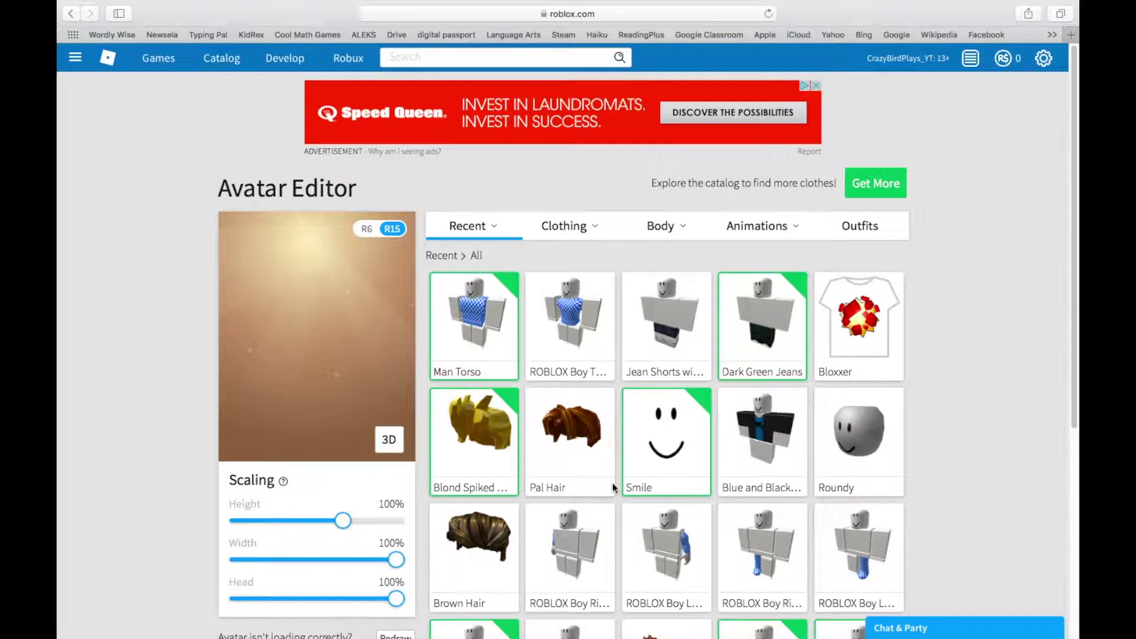
{"action": "scroll", "coordinate": [613, 484], "scroll_direction": "down", "scroll_amount": 1}
{"action": "scroll", "coordinate": [613, 486], "scroll_direction": "down", "scroll_amount": 1}
{"action": "scroll", "coordinate": [613, 487], "scroll_direction": "down", "scroll_amount": 1}
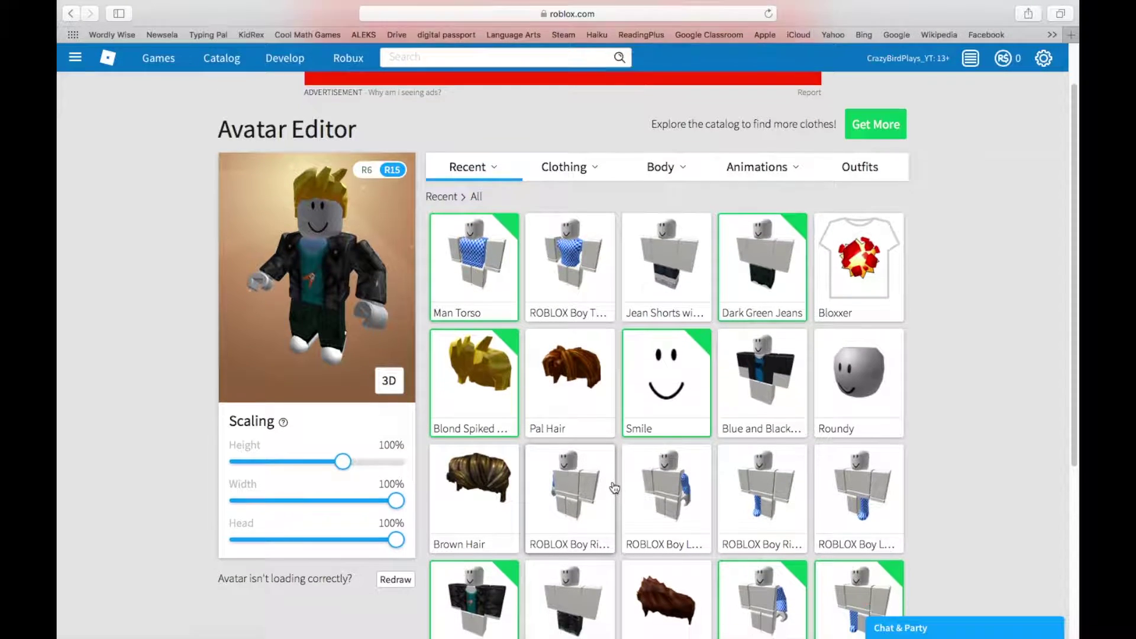
{"action": "scroll", "coordinate": [613, 487], "scroll_direction": "down", "scroll_amount": 1}
{"action": "mouse_move", "coordinate": [344, 437]}
{"action": "left_mouse_down"}
{"action": "mouse_move", "coordinate": [399, 439]}
{"action": "mouse_move", "coordinate": [359, 441]}
{"action": "left_mouse_up"}
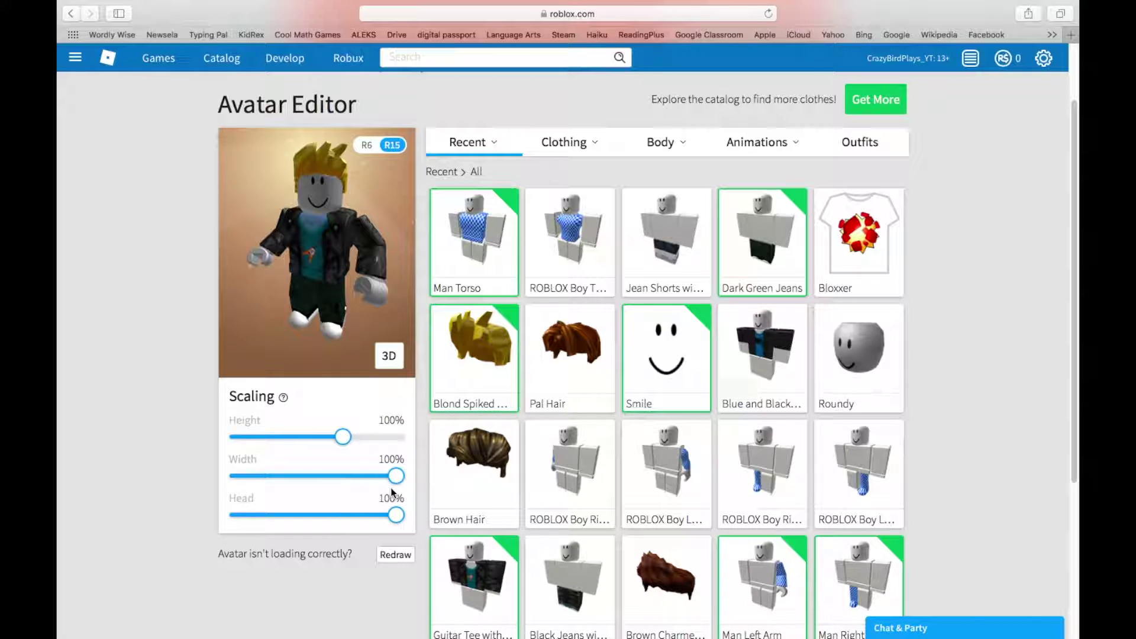
{"action": "mouse_move", "coordinate": [395, 476]}
{"action": "left_mouse_down"}
{"action": "mouse_move", "coordinate": [167, 493]}
{"action": "mouse_move", "coordinate": [432, 479]}
{"action": "left_mouse_up"}
{"action": "scroll", "coordinate": [285, 534], "scroll_direction": "down", "scroll_amount": 1}
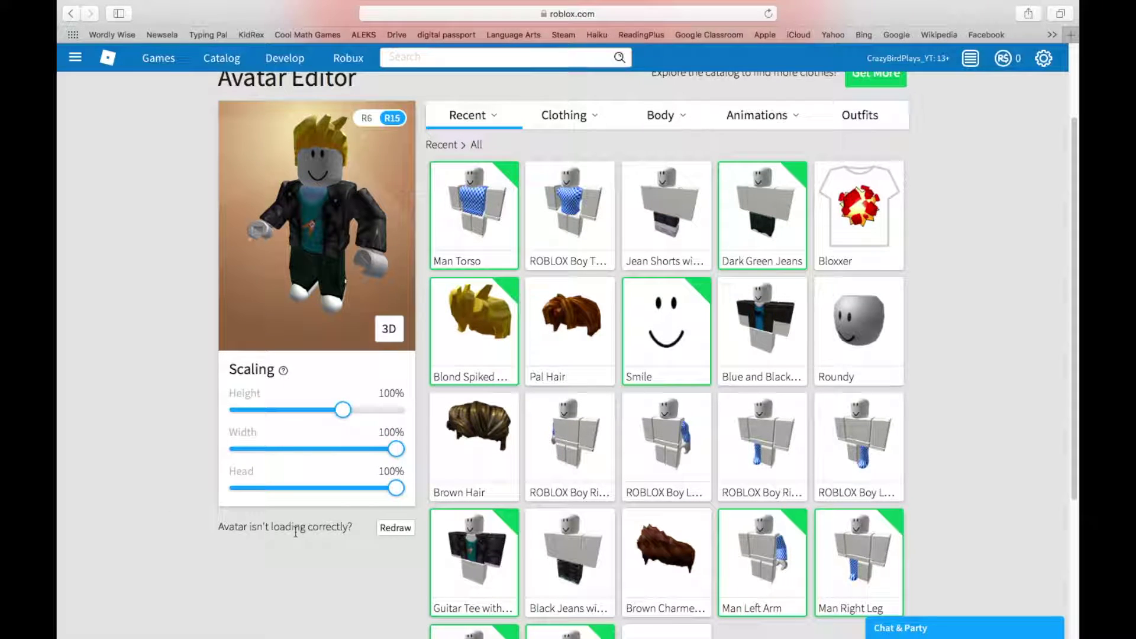
{"action": "scroll", "coordinate": [298, 528], "scroll_direction": "up", "scroll_amount": 4}
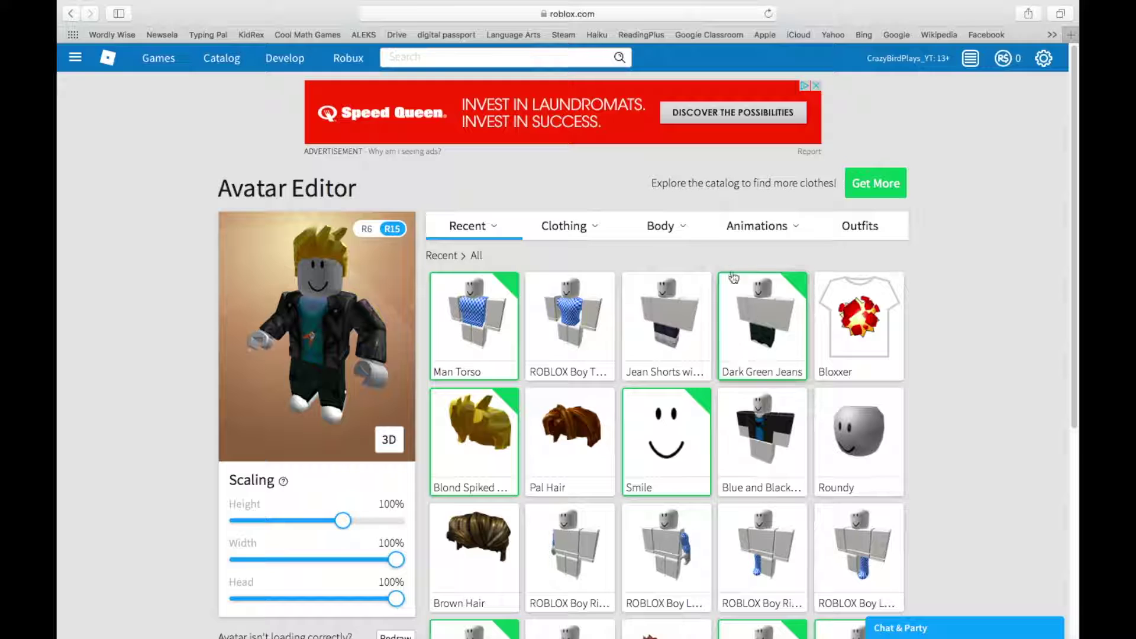
{"action": "mouse_move", "coordinate": [661, 114]}
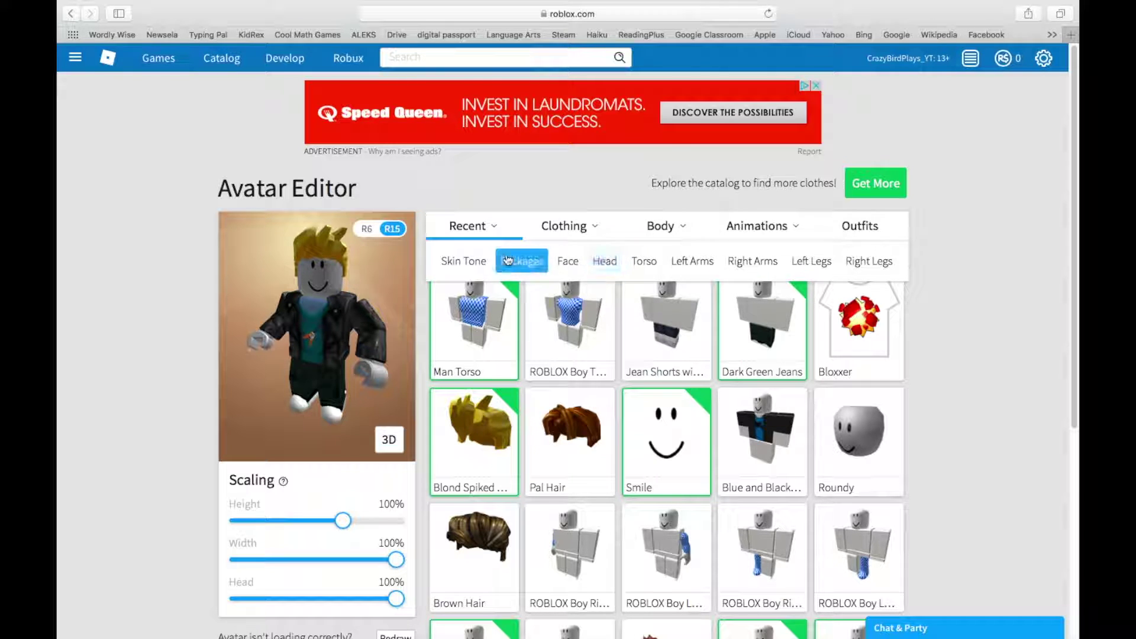
Step: Give the avatar a tan skin tone and list recently used clothing
{"action": "left_click", "coordinate": [451, 260]}
{"action": "scroll", "coordinate": [596, 386], "scroll_direction": "down", "scroll_amount": 2}
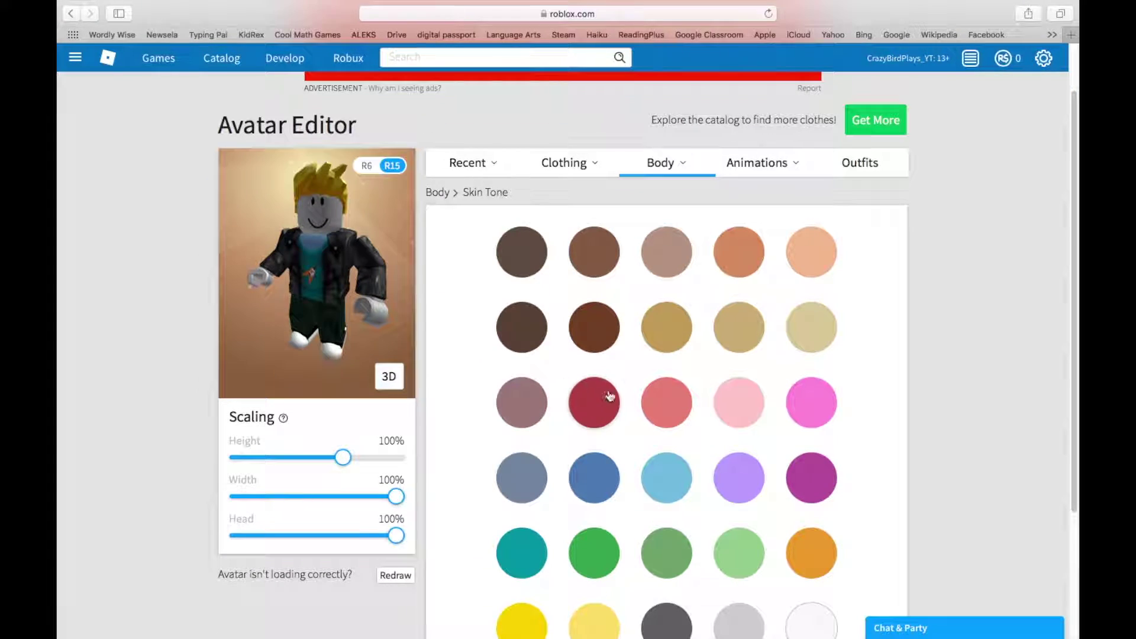
{"action": "left_click", "coordinate": [737, 326]}
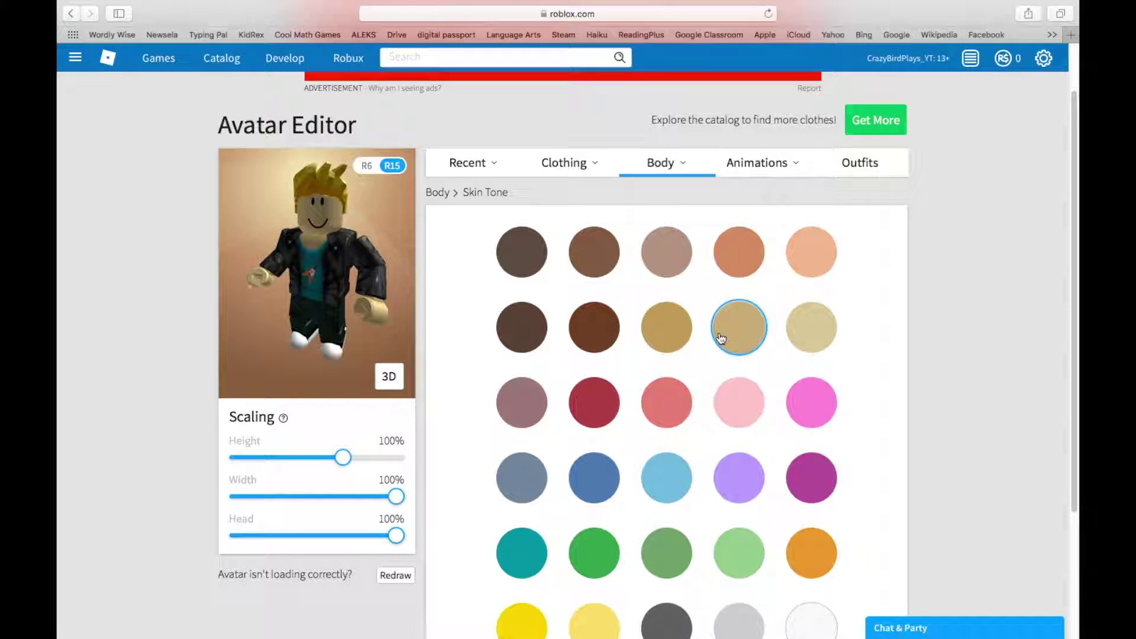
{"action": "left_click", "coordinate": [477, 163]}
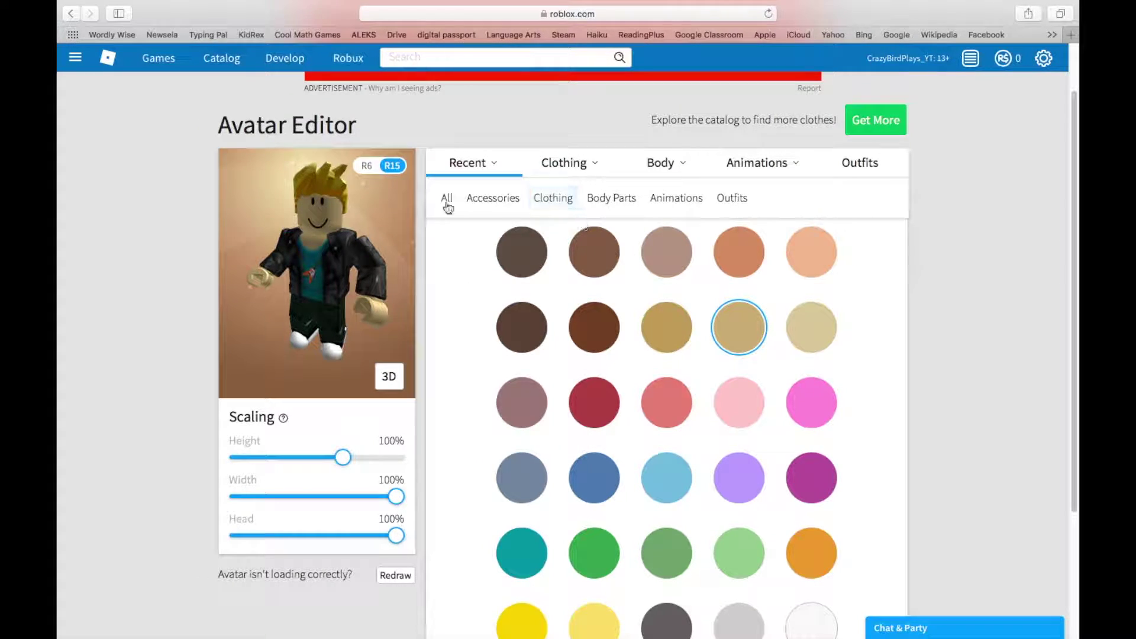
{"action": "left_click", "coordinate": [553, 197]}
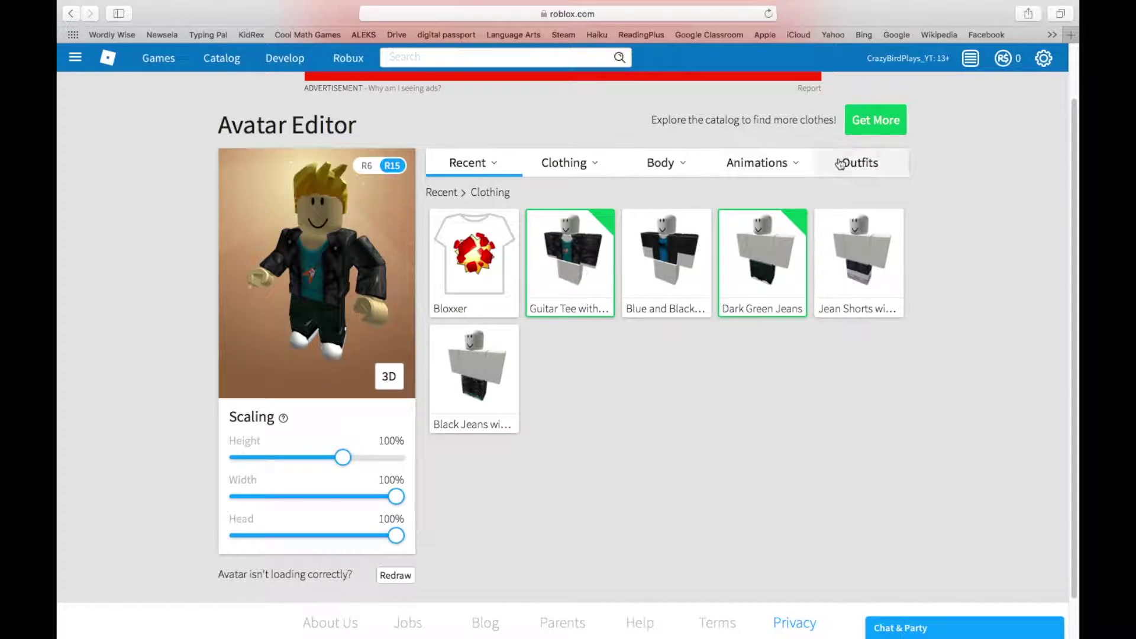
Step: Browse saved outfits, owned walk animations and hat accessories
{"action": "left_click", "coordinate": [868, 163]}
{"action": "mouse_move", "coordinate": [757, 162]}
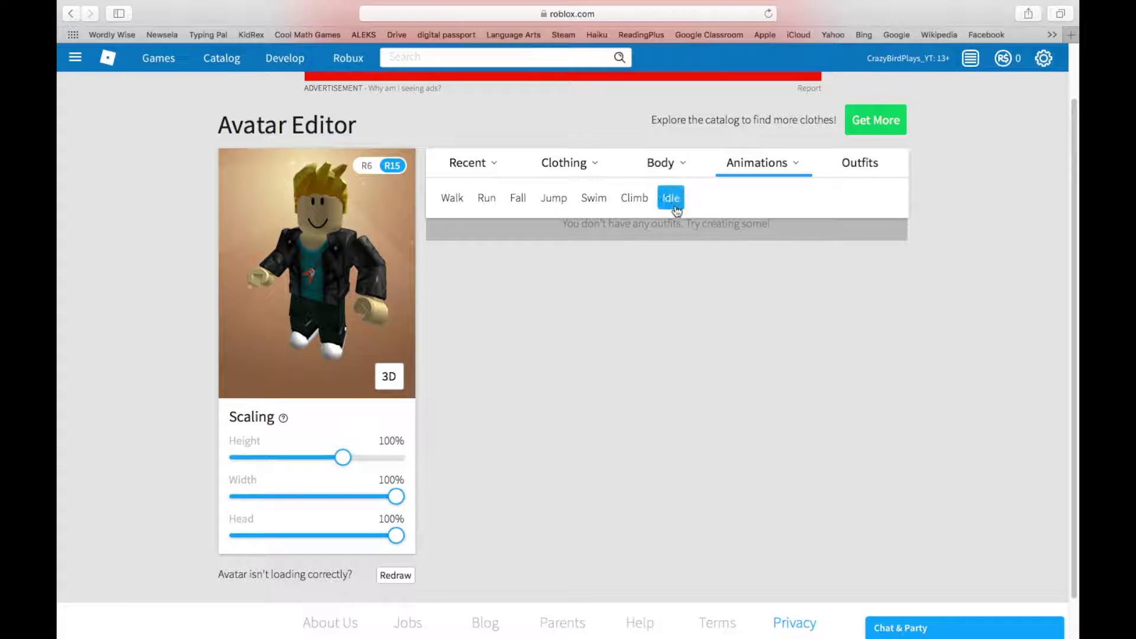
{"action": "left_click", "coordinate": [453, 198]}
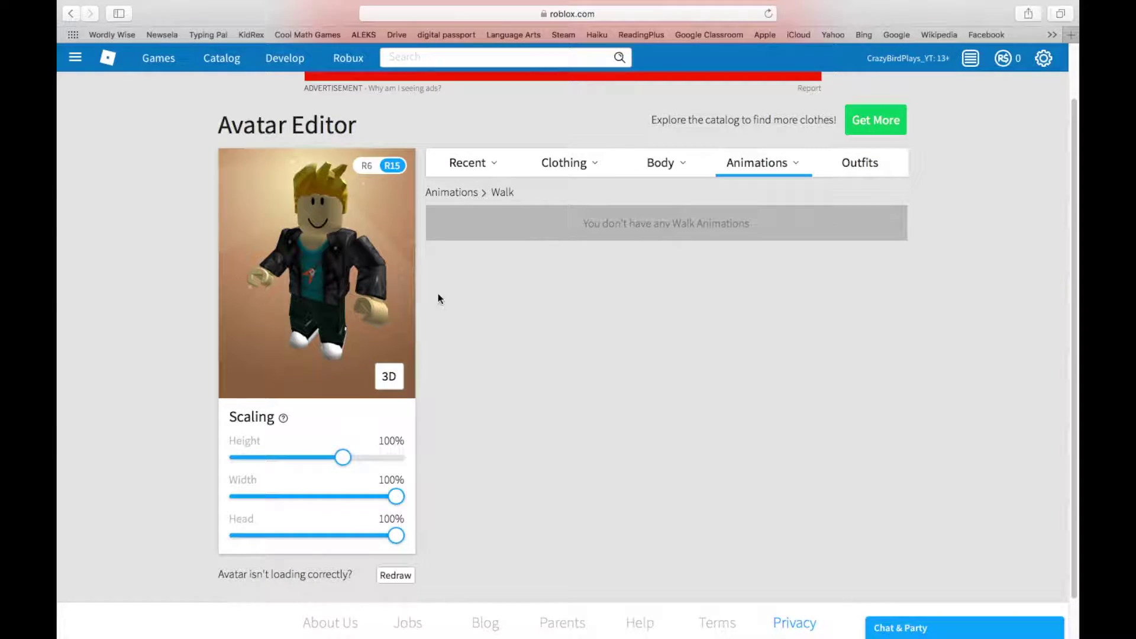
{"action": "mouse_move", "coordinate": [564, 162]}
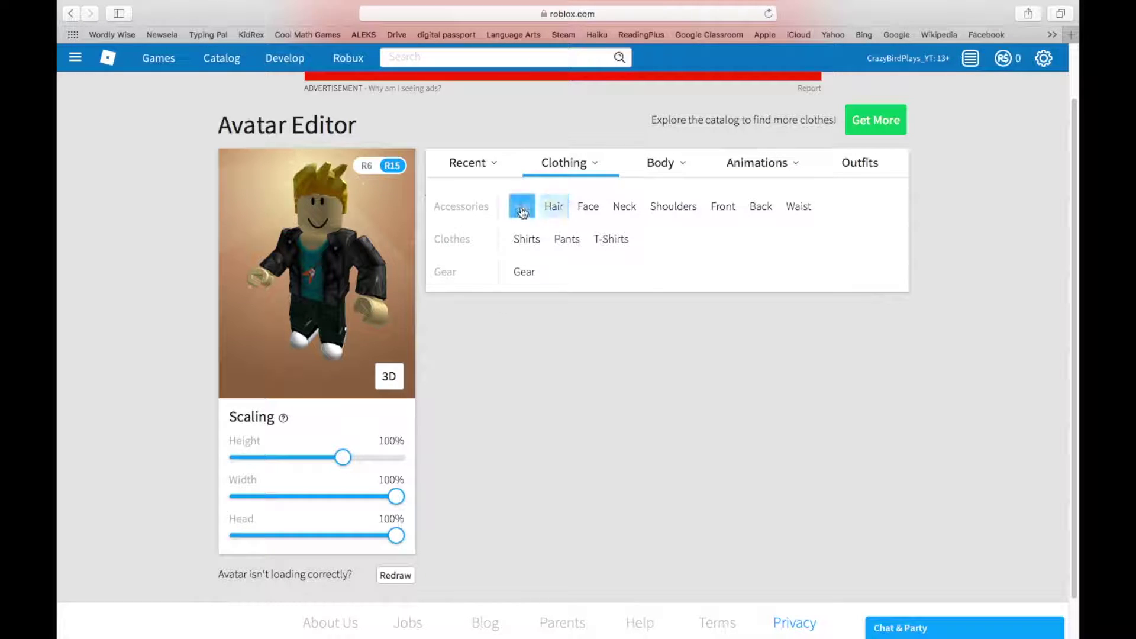
{"action": "left_click", "coordinate": [525, 210]}
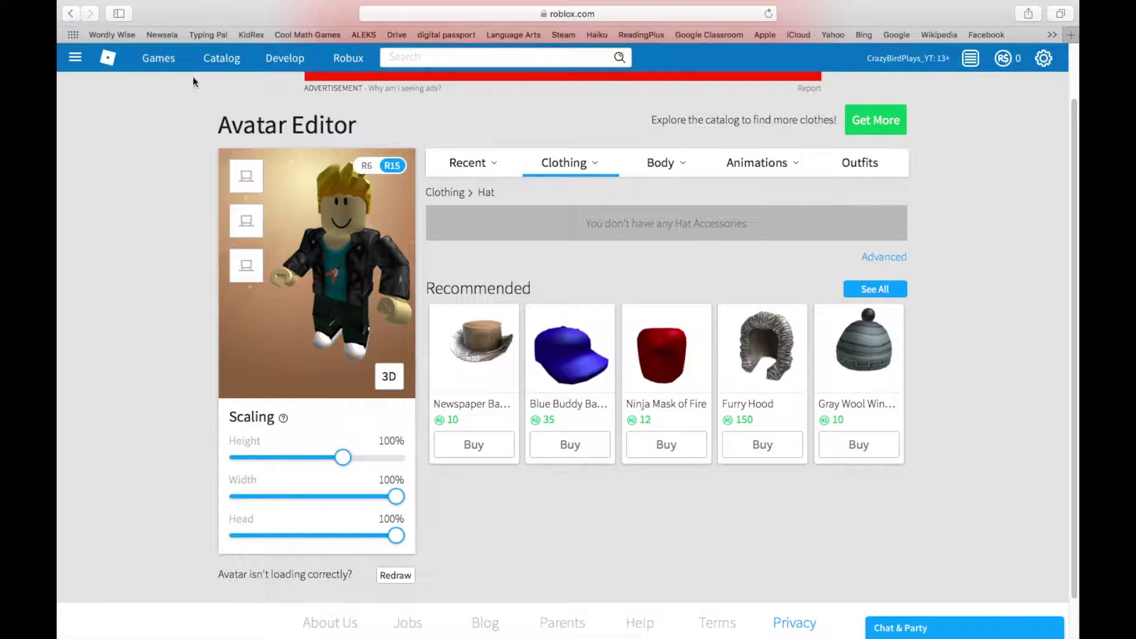
{"action": "left_click", "coordinate": [73, 62]}
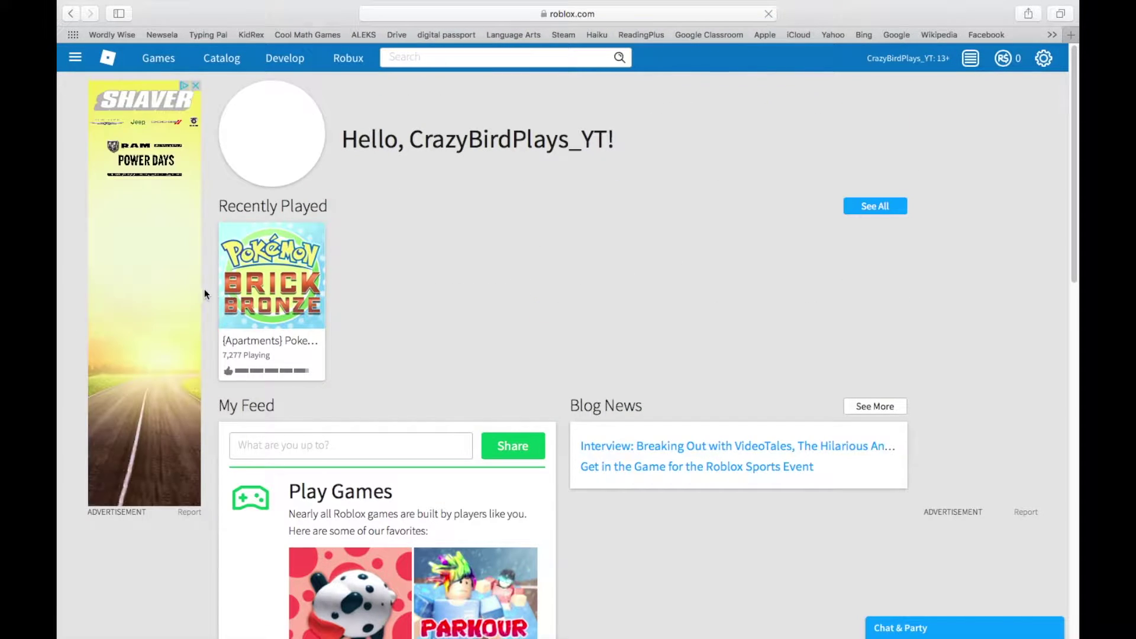
Step: Open the Pokemon Brick Bronze game page, press Play and let the Roblox app launch
{"action": "left_click", "coordinate": [252, 307]}
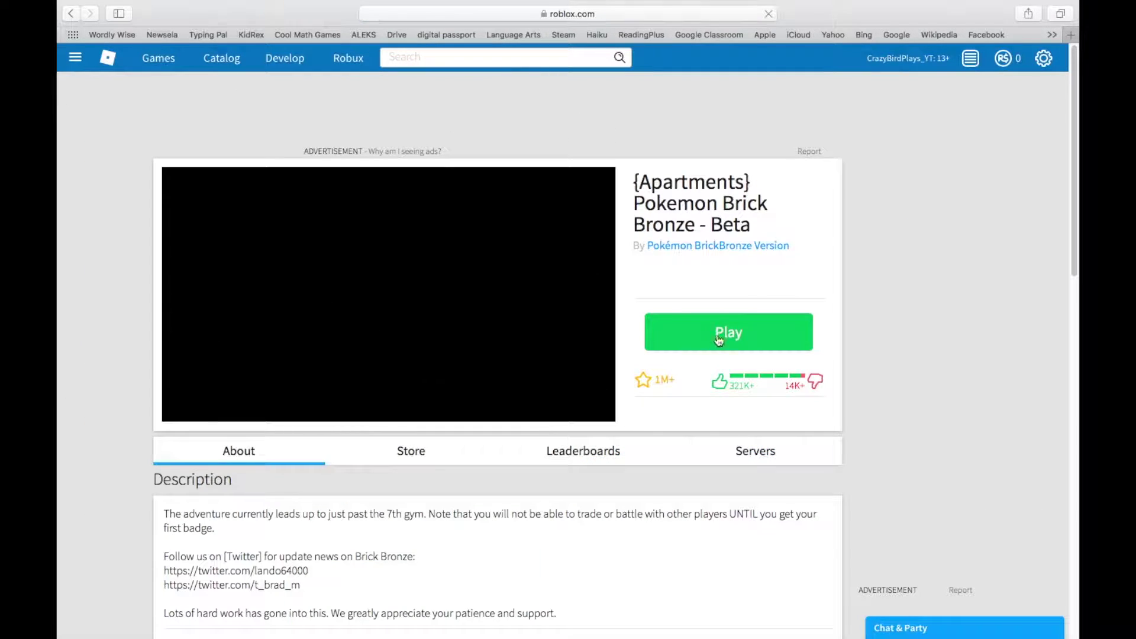
{"action": "left_click", "coordinate": [715, 336]}
{"action": "left_click", "coordinate": [694, 341]}
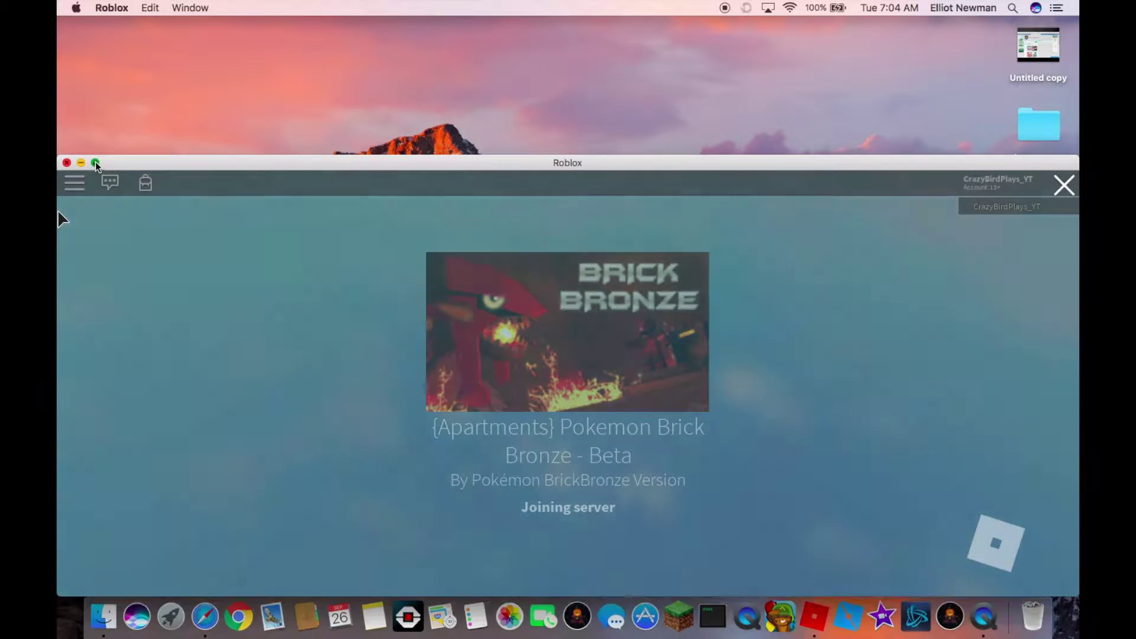
Step: Make the Roblox Player window full screen while Pokemon Brick Bronze loads
{"action": "left_click", "coordinate": [94, 163]}
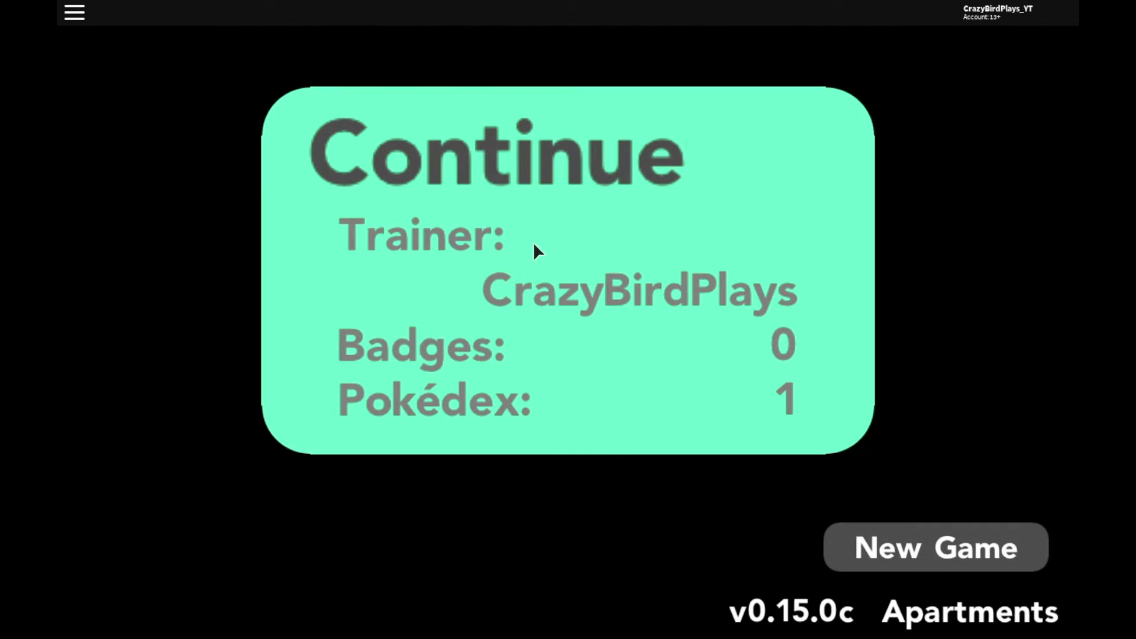
Step: Continue the CrazyBirdPlays save, walk across the bridge into town, and open MENU
{"action": "left_click", "coordinate": [638, 330]}
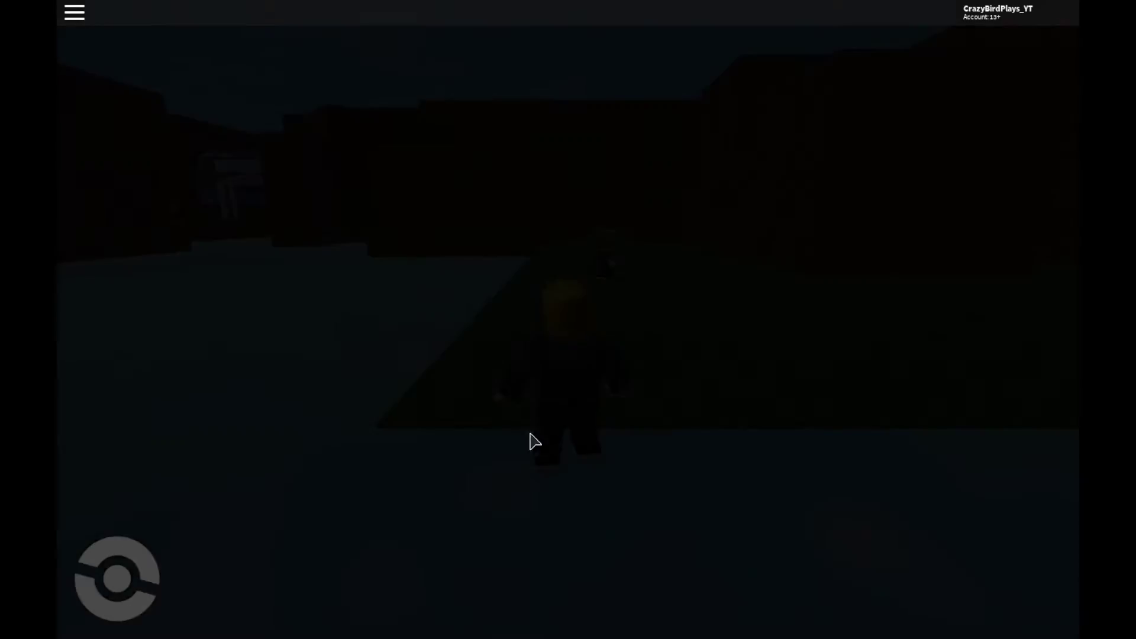
{"action": "key", "text": "w"}
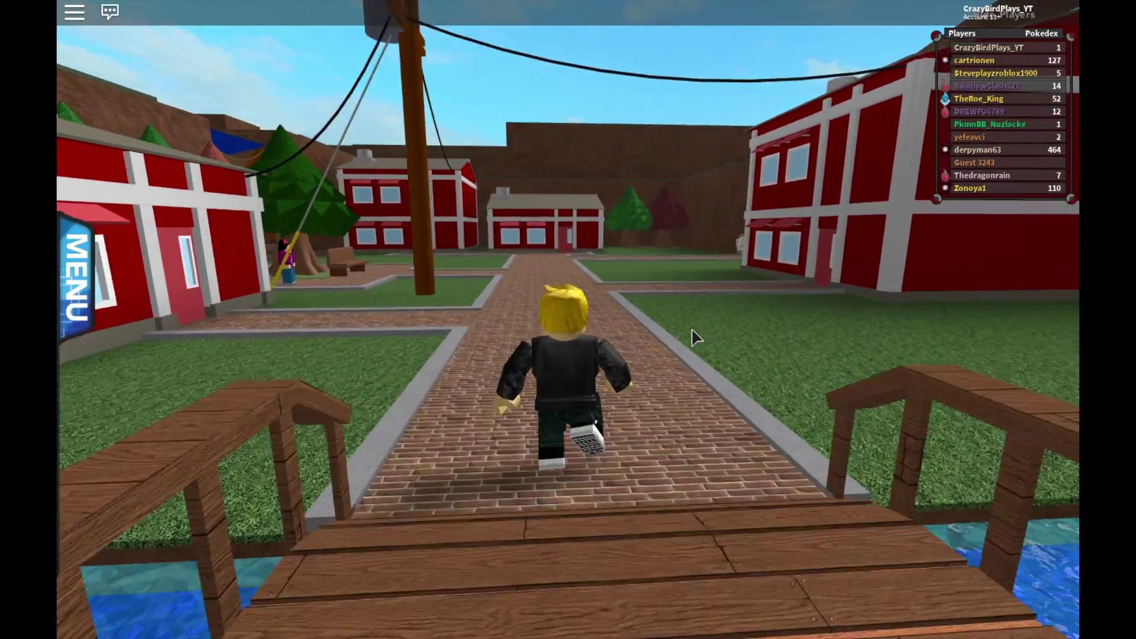
{"action": "key", "text": "a"}
{"action": "key", "text": "s"}
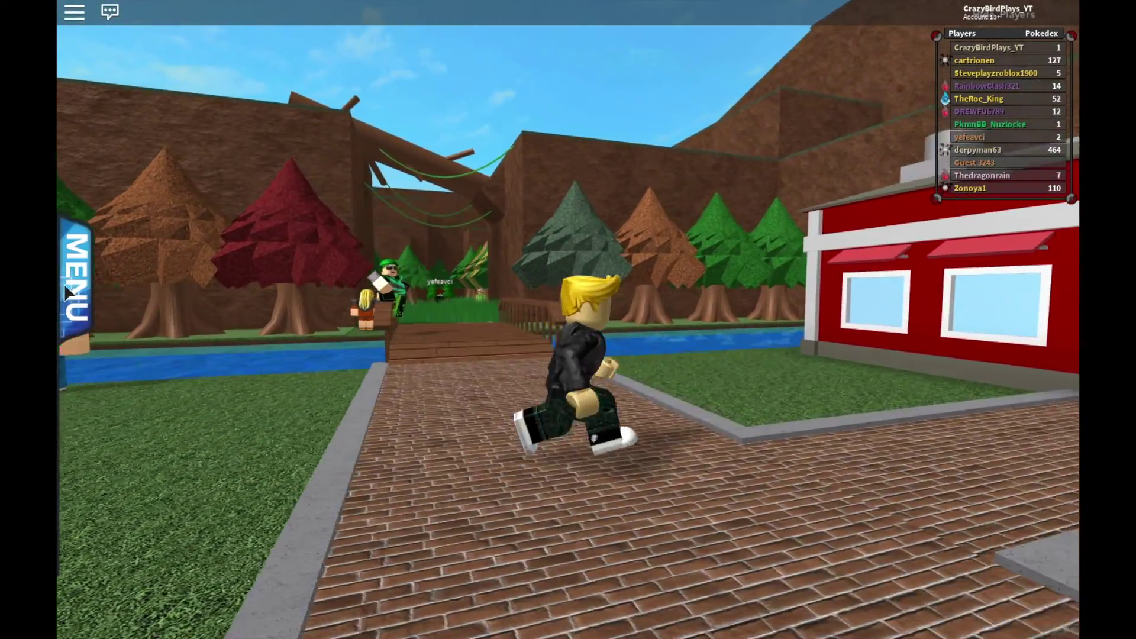
{"action": "left_click", "coordinate": [71, 271]}
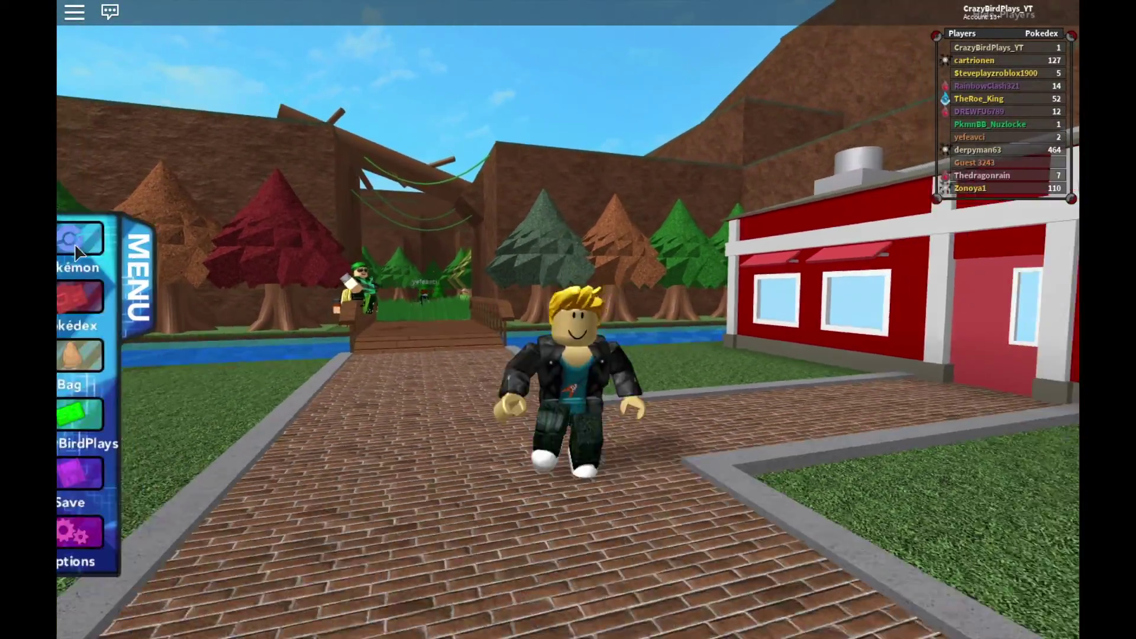